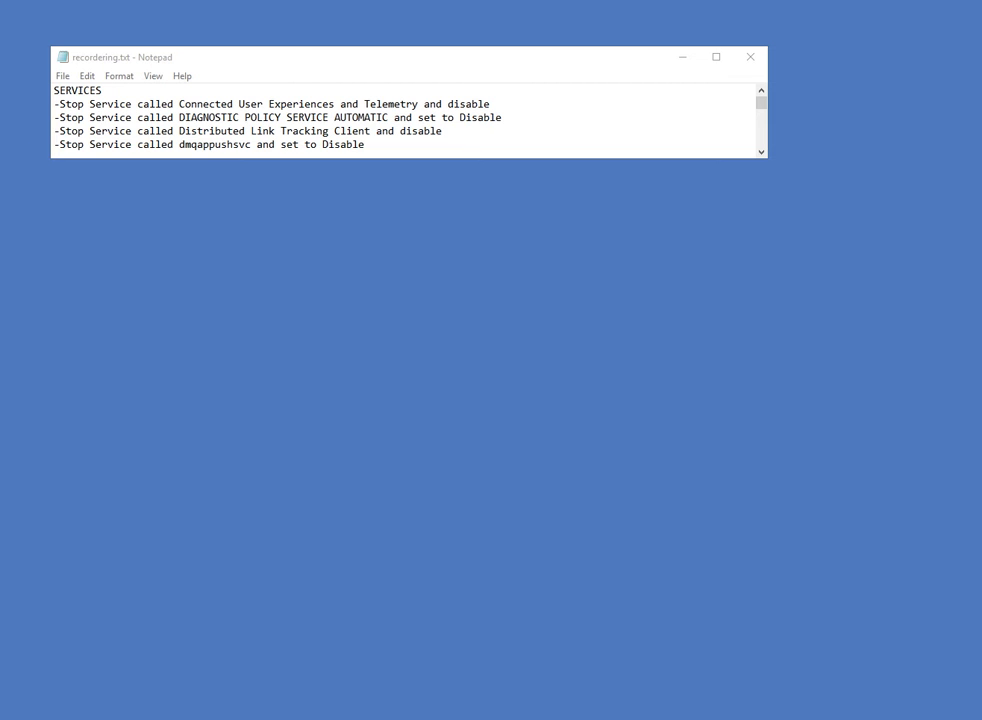
Set the Diagnostic Policy Service's recovery response to Take No Action for the first and second failures
{"action": "left_click_drag", "start_coordinate": [0, 156], "coordinate": [393, 150]}
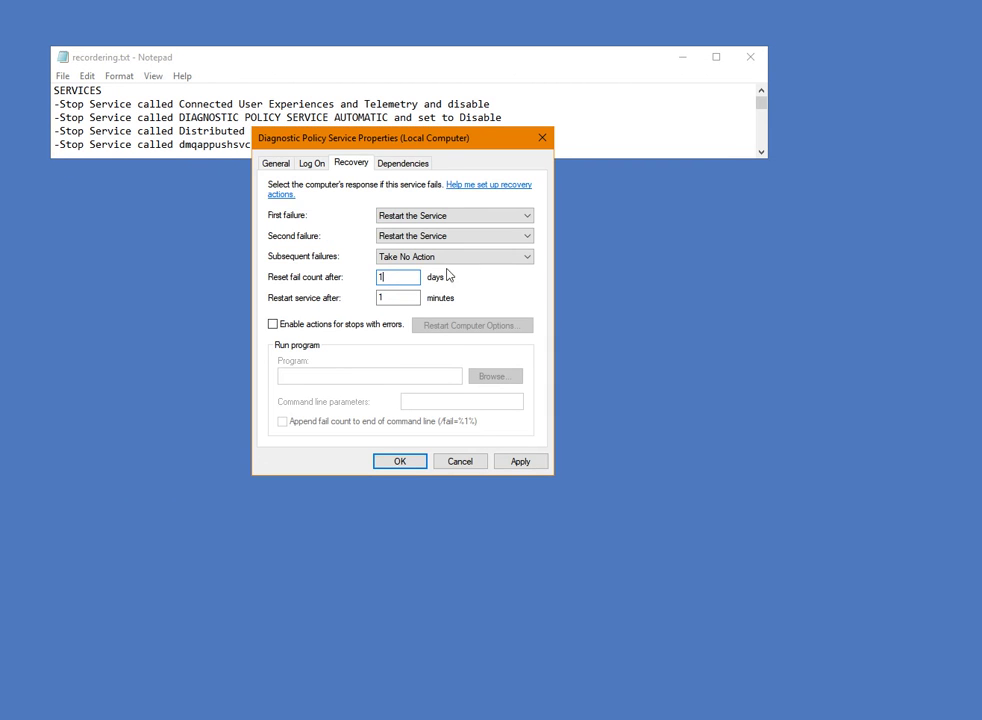
{"action": "left_click", "coordinate": [275, 163]}
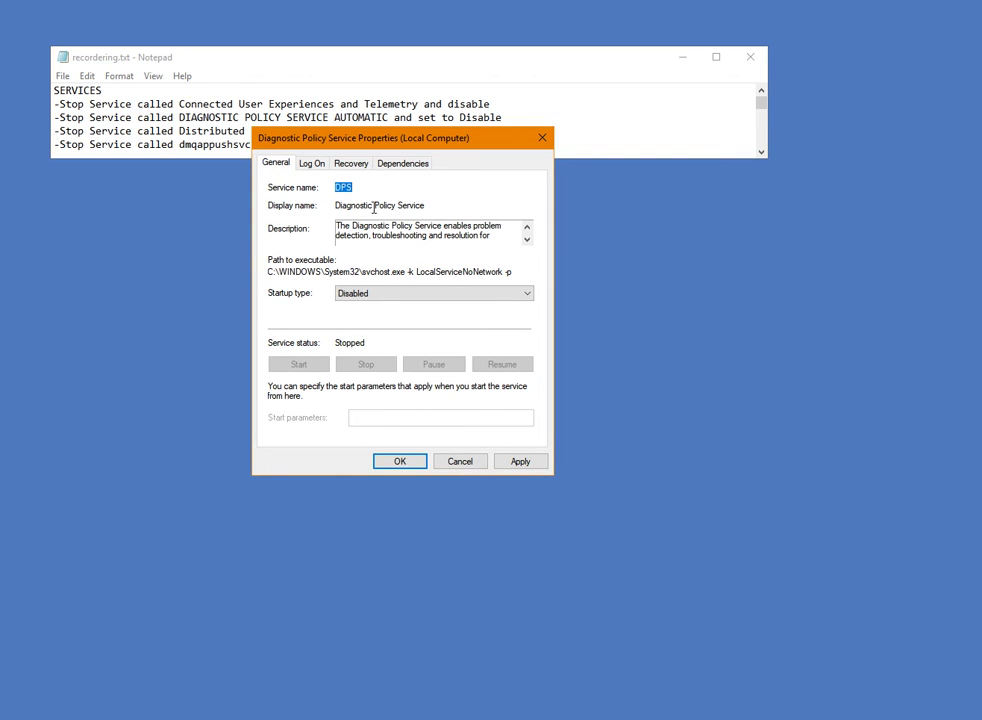
{"action": "left_click", "coordinate": [351, 163]}
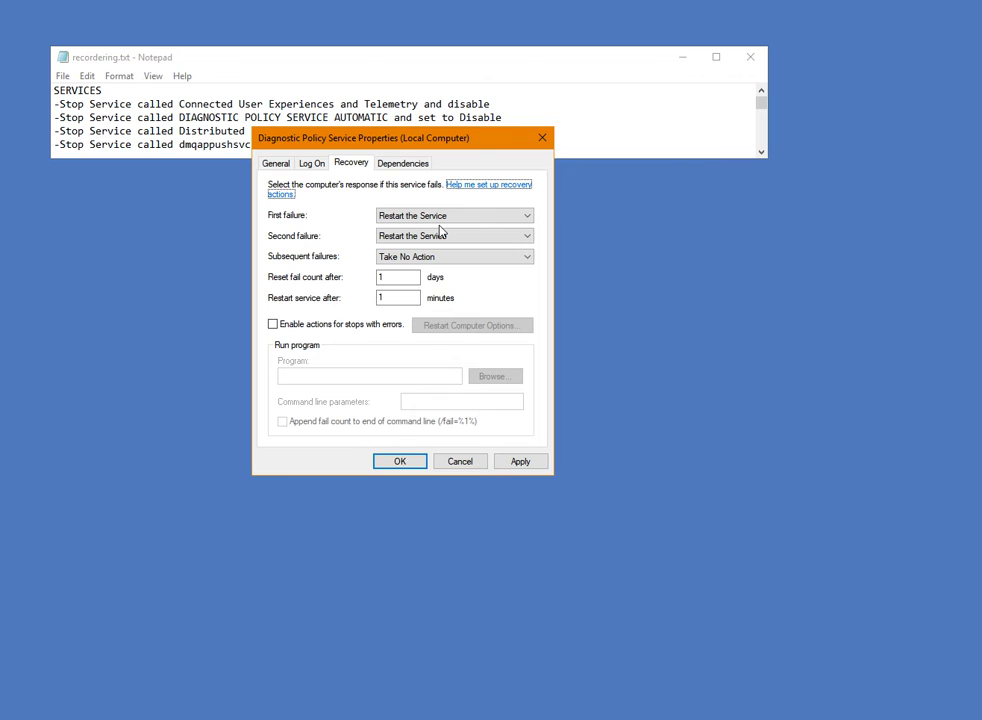
{"action": "left_click", "coordinate": [412, 218]}
{"action": "left_click", "coordinate": [410, 227]}
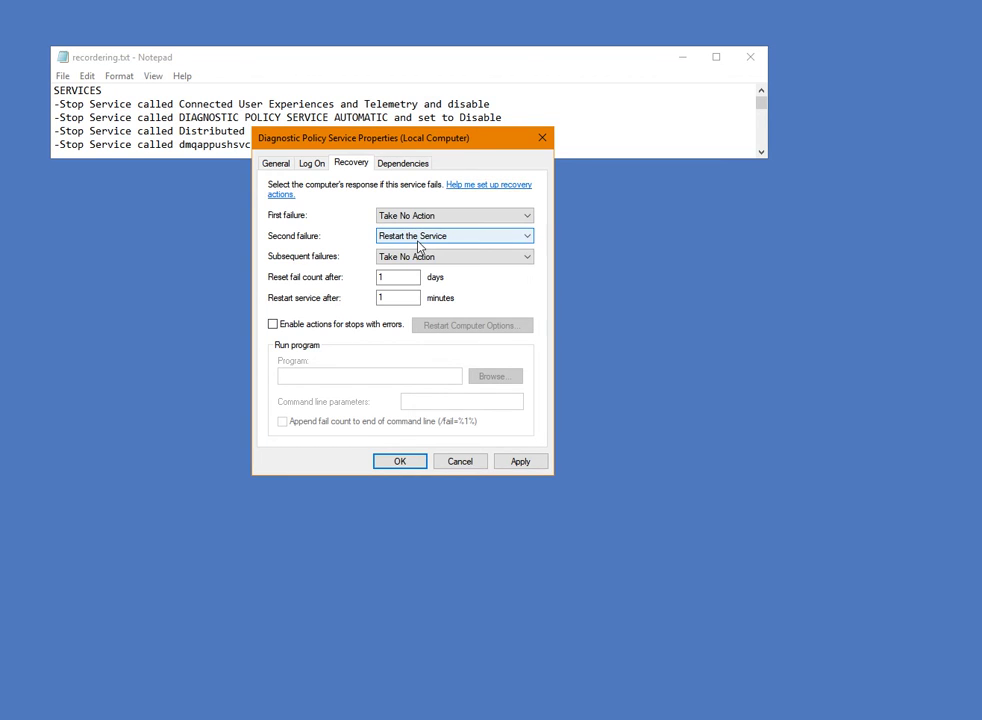
{"action": "left_click", "coordinate": [417, 242]}
{"action": "left_click", "coordinate": [412, 248]}
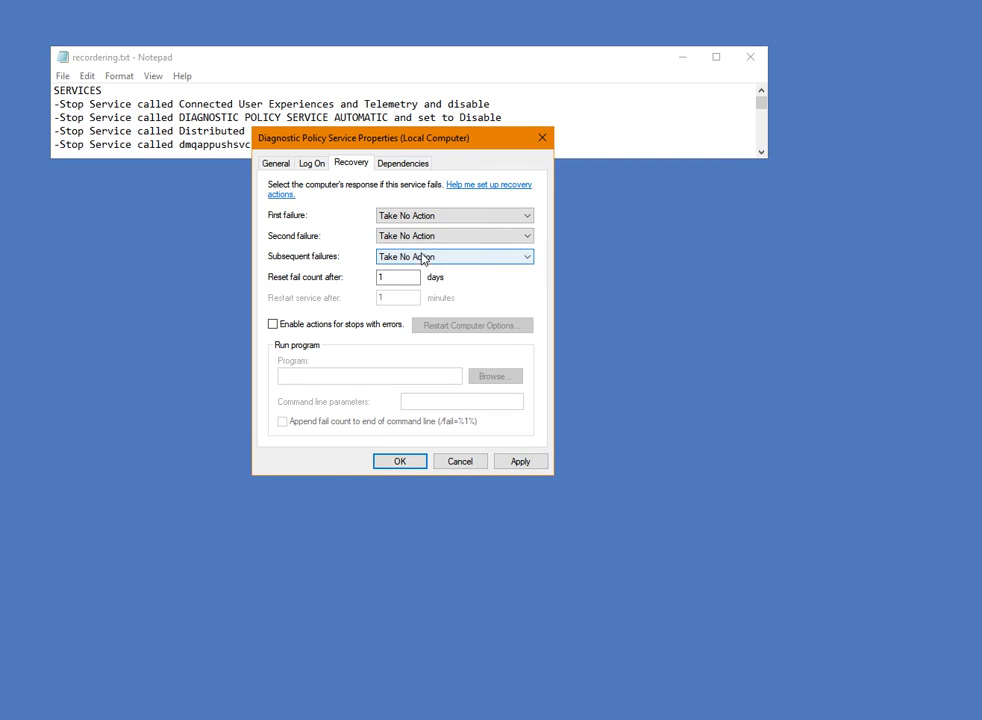
Set the service's fail count reset to 0 days, apply the change and close the properties
{"action": "double_click", "coordinate": [398, 277]}
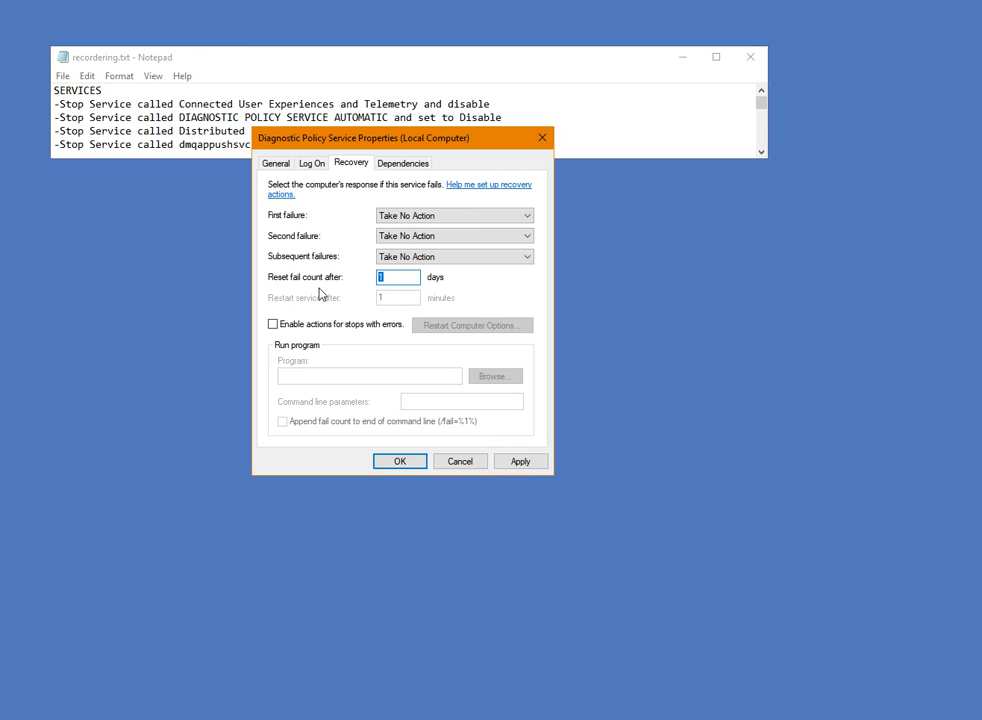
{"action": "type", "text": "0"}
{"action": "left_click", "coordinate": [520, 462]}
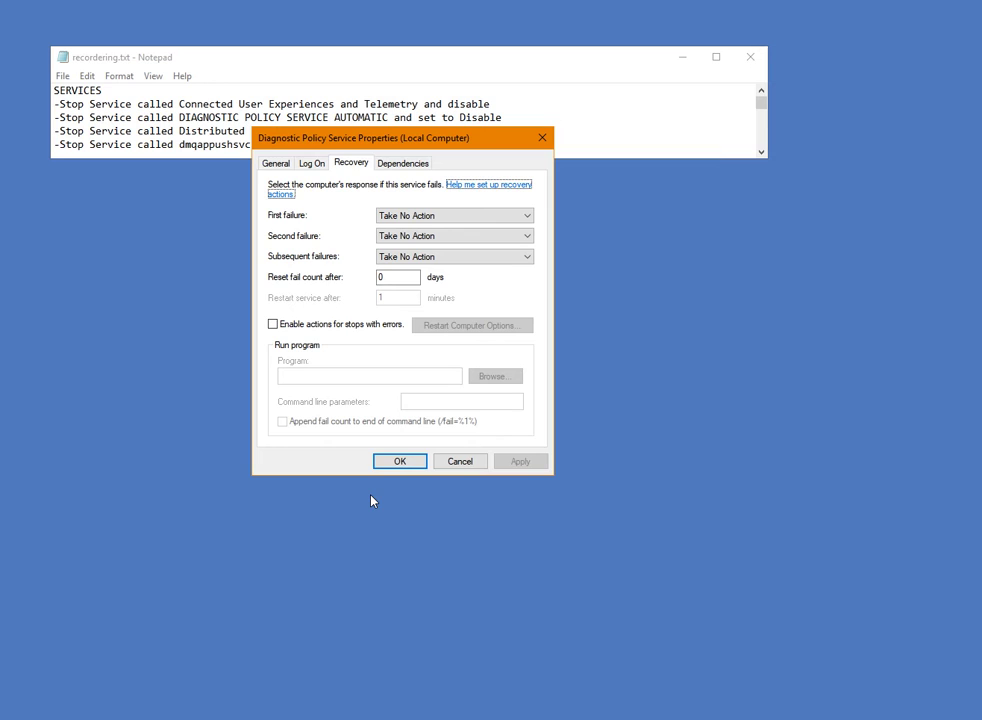
{"action": "key", "text": "Return"}
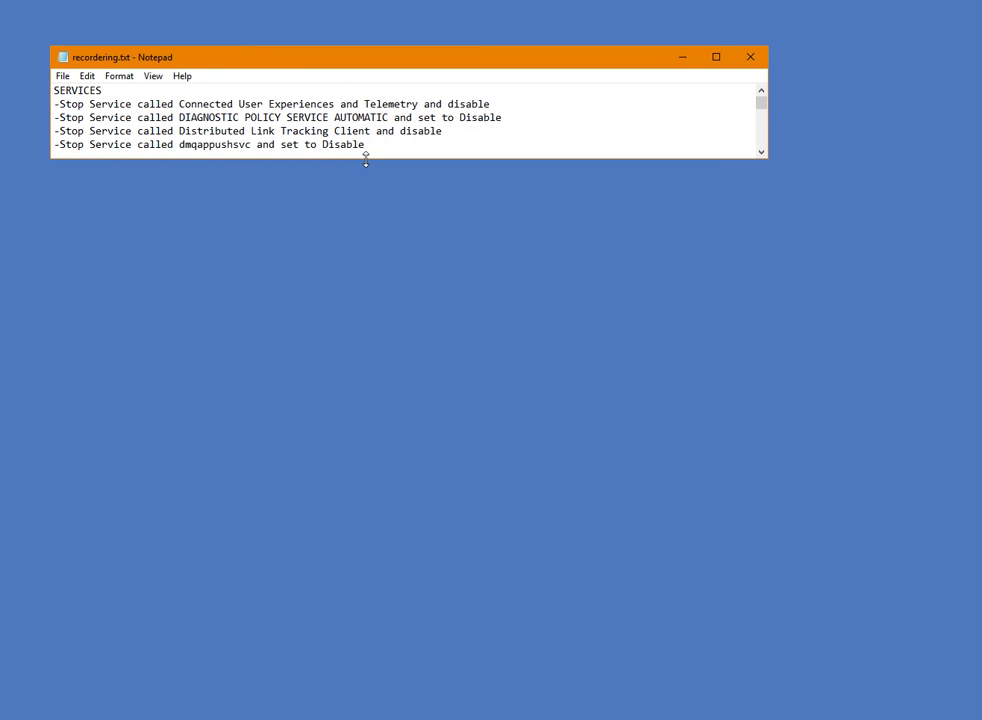
Enlarge the notes window and copy its command bcdedit /set disabledynamictick yes into the Command Prompt
{"action": "left_click_drag", "start_coordinate": [367, 157], "coordinate": [370, 240]}
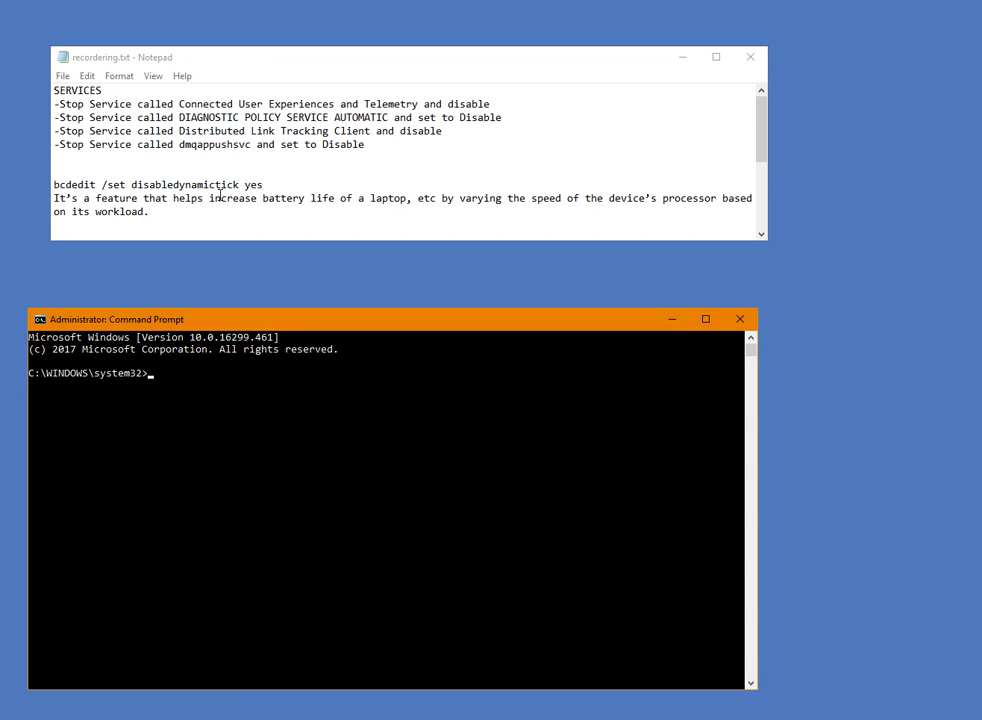
{"action": "left_click_drag", "start_coordinate": [263, 185], "coordinate": [53, 185]}
{"action": "key", "text": "ctrl+c"}
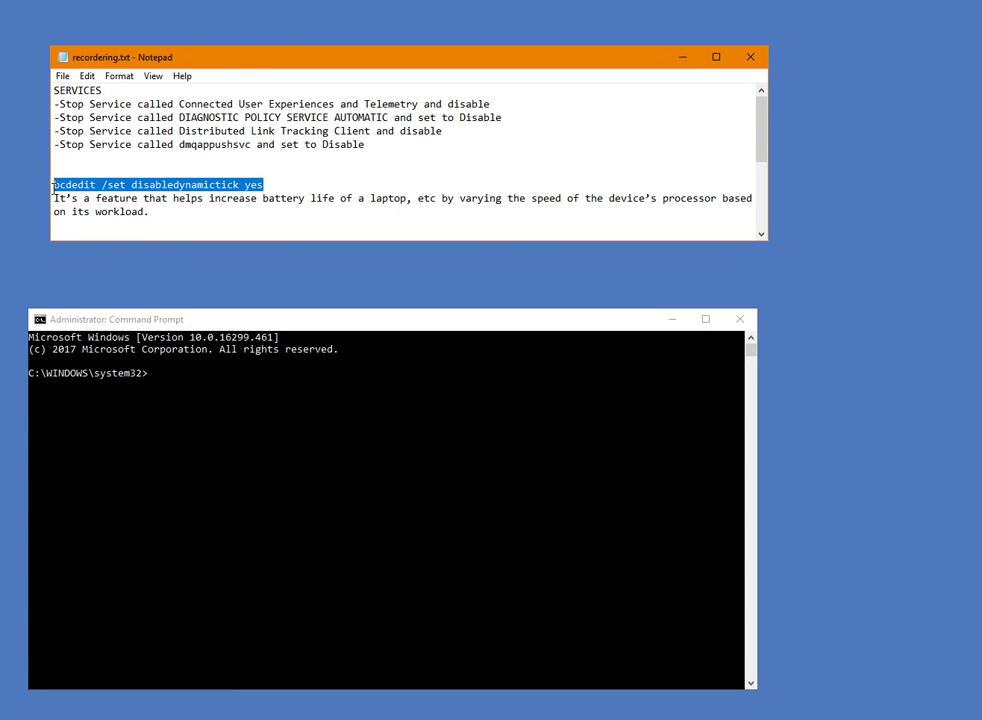
{"action": "right_click", "coordinate": [97, 185]}
{"action": "left_click", "coordinate": [155, 238]}
{"action": "right_click", "coordinate": [153, 377]}
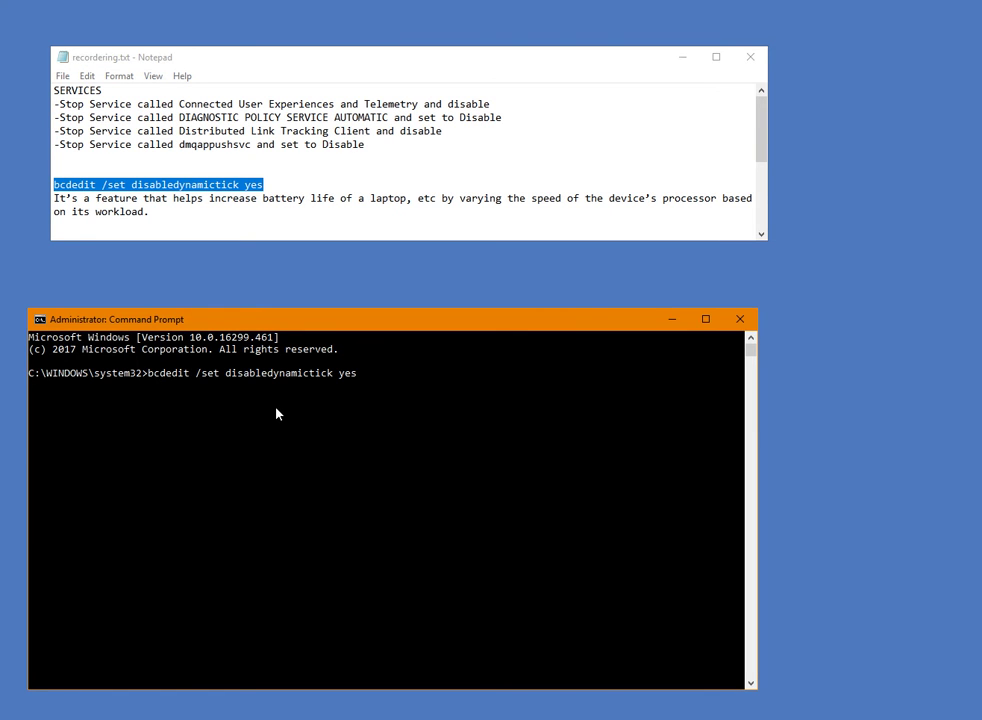
Erase the unexecuted disabledynamictick command from the Command Prompt line
{"action": "key", "text": "BackSpace"}
{"action": "key", "text": "BackSpace"}
{"action": "key", "text": "BackSpace"}
{"action": "key", "text": "BackSpace"}
{"action": "key", "text": "BackSpace"}
{"action": "key", "text": "BackSpace"}
{"action": "key", "text": "BackSpace"}
{"action": "key", "text": "BackSpace"}
{"action": "key", "text": "BackSpace"}
{"action": "key", "text": "BackSpace"}
{"action": "key", "text": "BackSpace"}
{"action": "key", "text": "BackSpace"}
{"action": "key", "text": "BackSpace"}
{"action": "key", "text": "BackSpace"}
{"action": "key", "text": "BackSpace"}
{"action": "key", "text": "BackSpace"}
{"action": "key", "text": "BackSpace"}
{"action": "key", "text": "BackSpace"}
{"action": "key", "text": "BackSpace"}
{"action": "key", "text": "BackSpace"}
{"action": "key", "text": "BackSpace"}
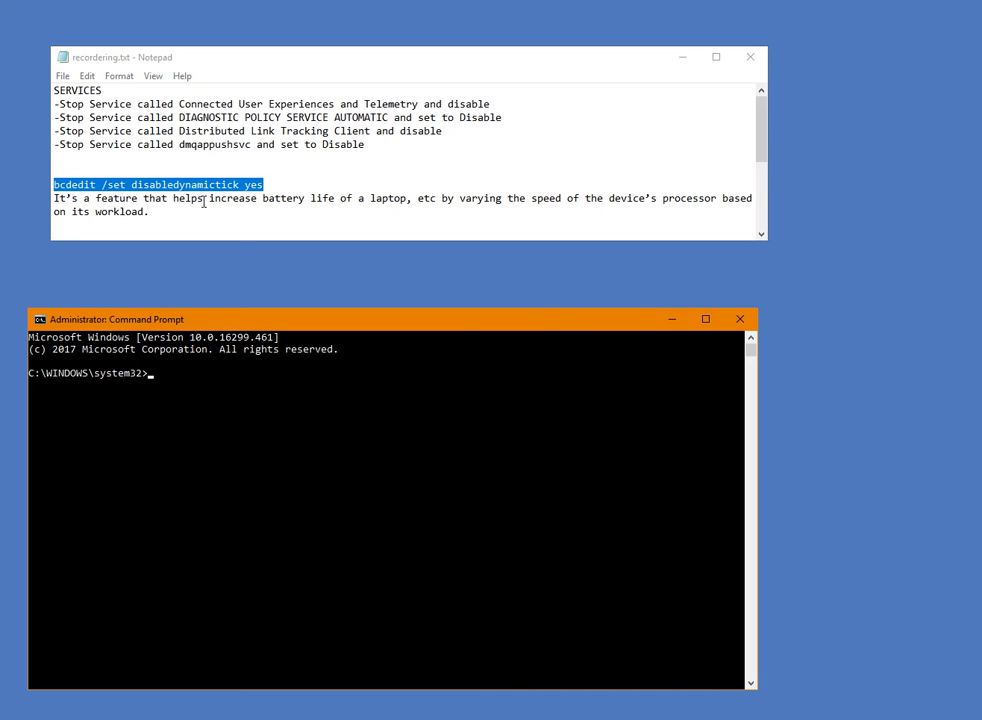
Copy the command bcdedit /deletevalue useplatformclock from the notes into the Command Prompt
{"action": "scroll", "coordinate": [260, 207], "scroll_direction": "down", "scroll_amount": 2}
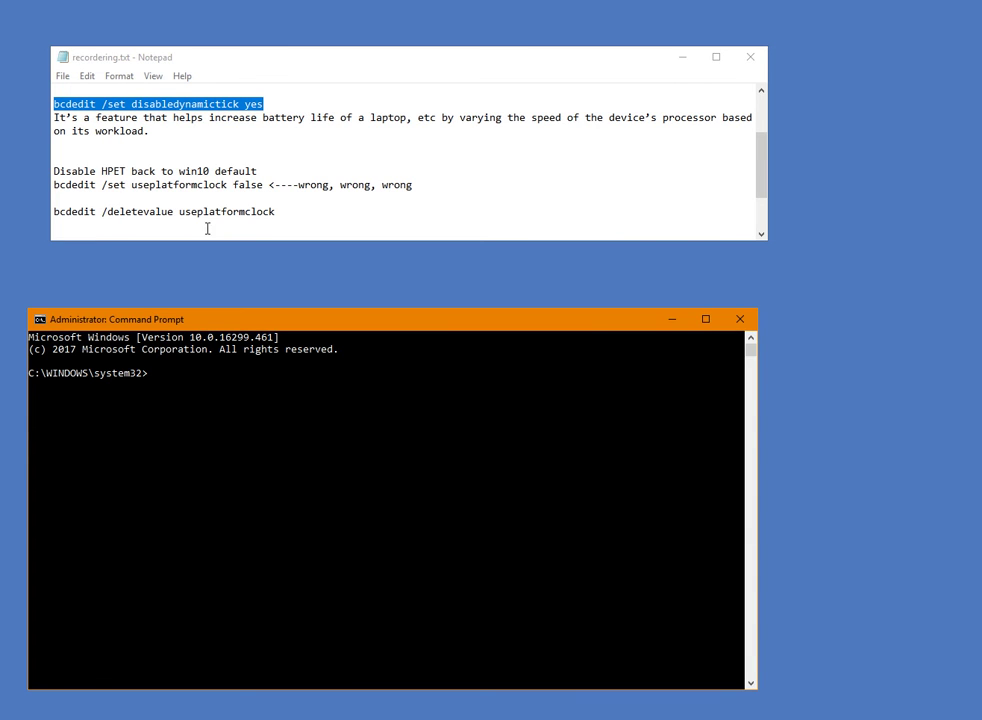
{"action": "left_click_drag", "start_coordinate": [229, 185], "coordinate": [131, 185]}
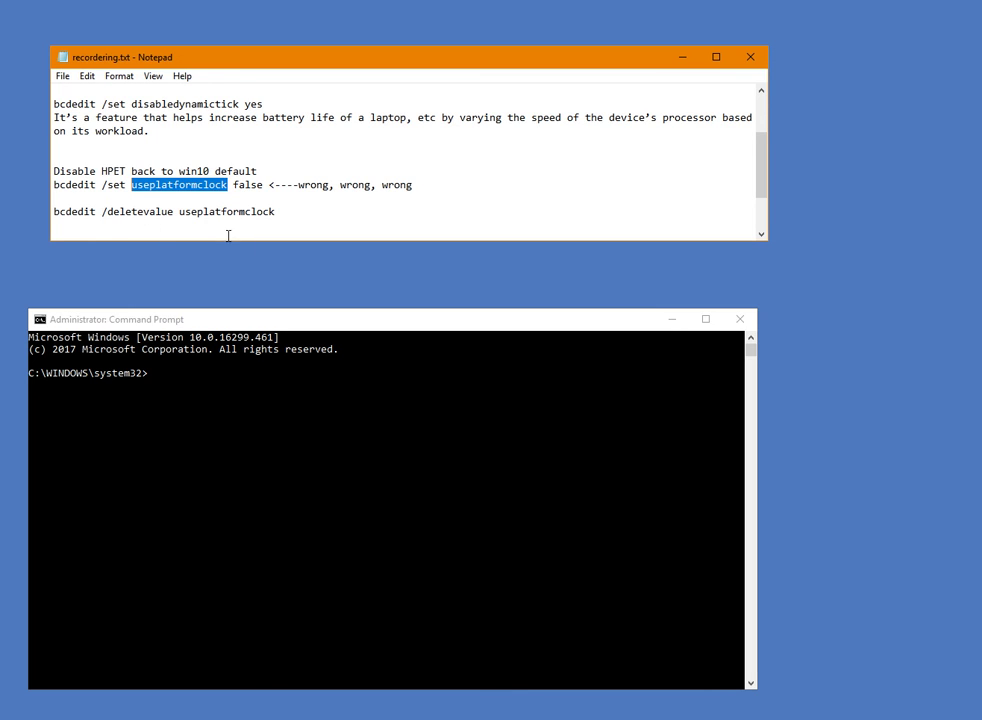
{"action": "left_click", "coordinate": [254, 200]}
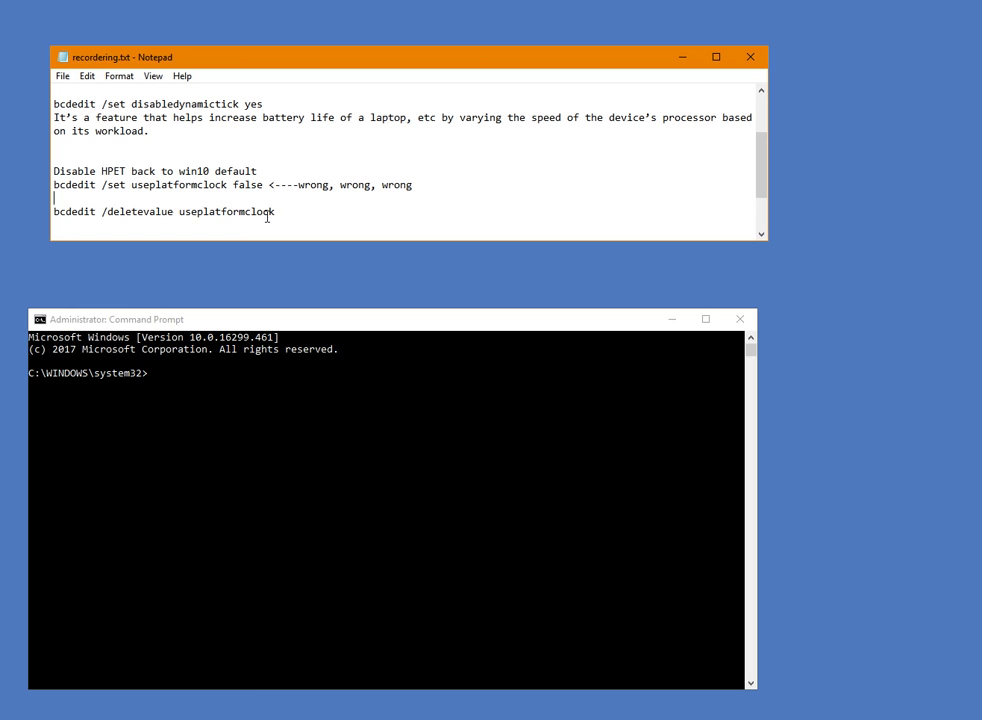
{"action": "left_click_drag", "start_coordinate": [275, 212], "coordinate": [54, 212]}
{"action": "key", "text": "ctrl+c"}
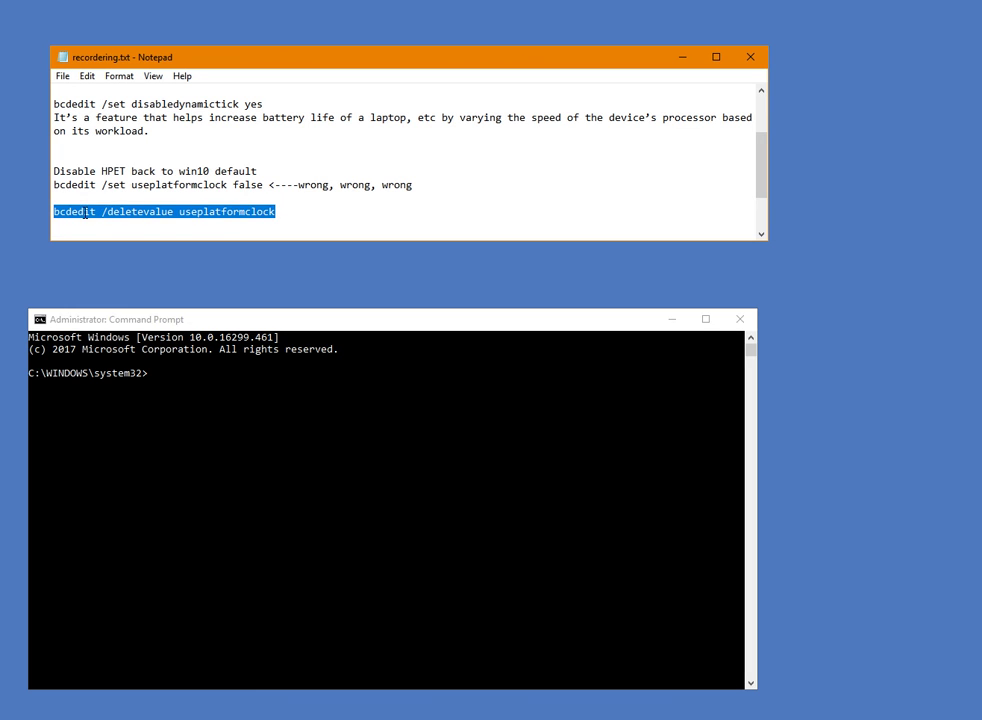
{"action": "right_click", "coordinate": [85, 212]}
{"action": "left_click", "coordinate": [134, 261]}
{"action": "left_click", "coordinate": [175, 386]}
{"action": "right_click", "coordinate": [175, 386]}
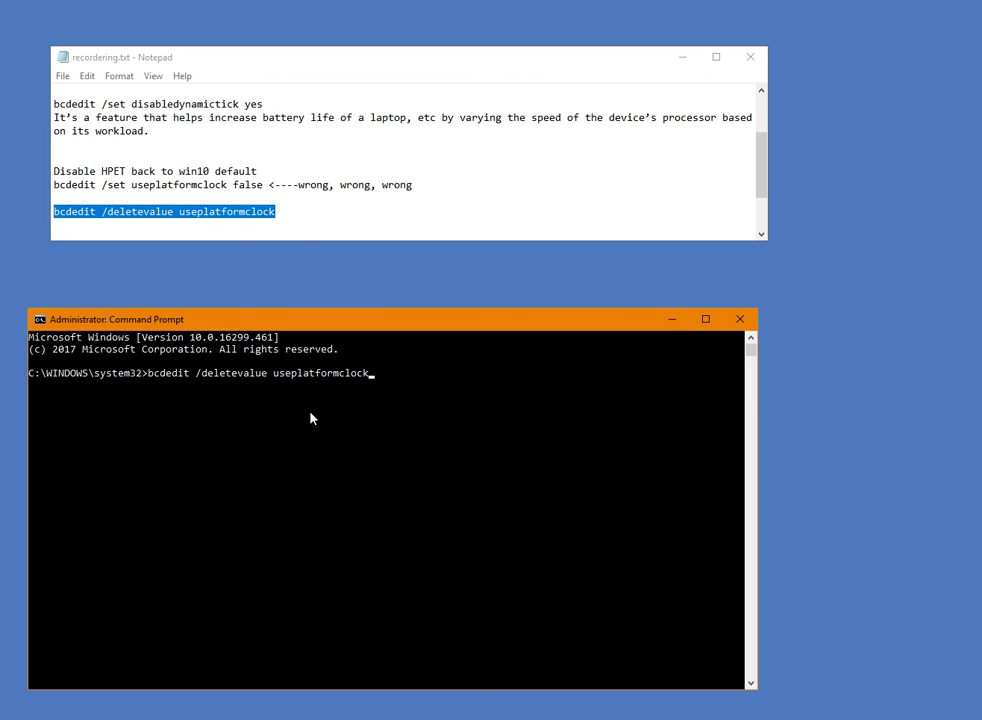
Enlarge the notes window and copy the powercfg -duplicatescheme command from the Ultimate Performance Power Plan section
{"action": "left_click_drag", "start_coordinate": [311, 240], "coordinate": [307, 257]}
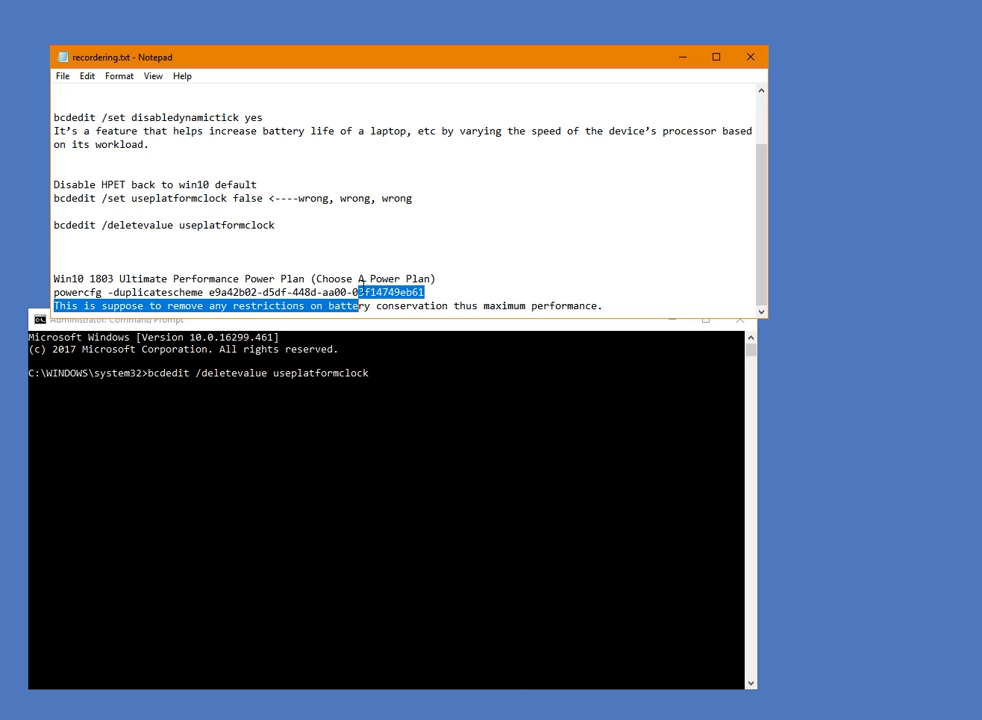
{"action": "left_click", "coordinate": [362, 284]}
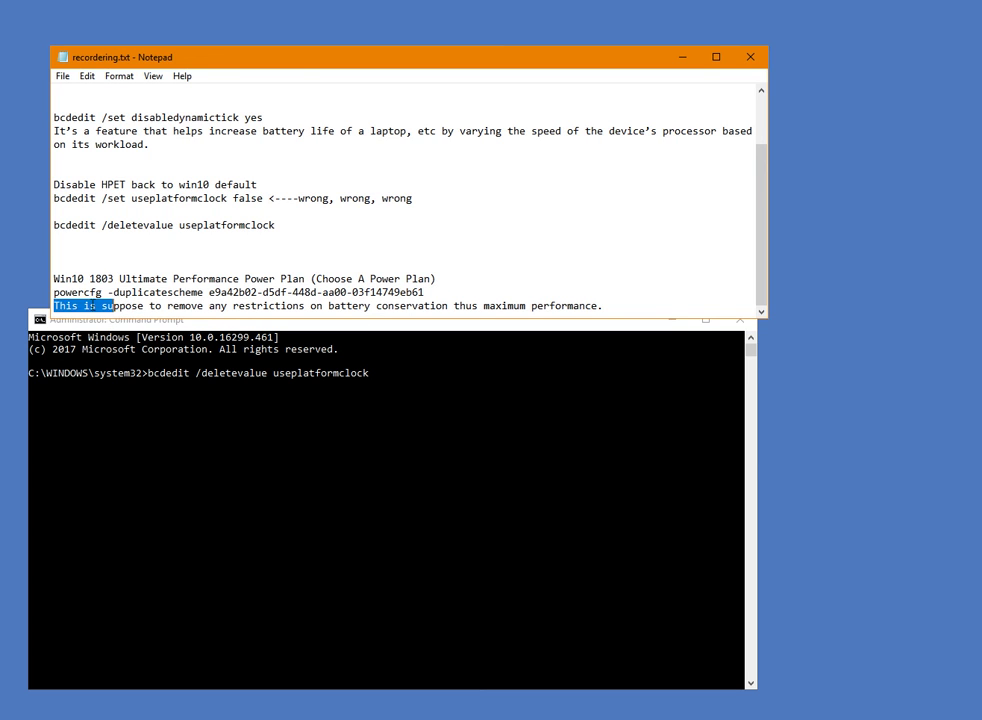
{"action": "left_click_drag", "start_coordinate": [54, 292], "coordinate": [424, 292]}
{"action": "right_click", "coordinate": [100, 290]}
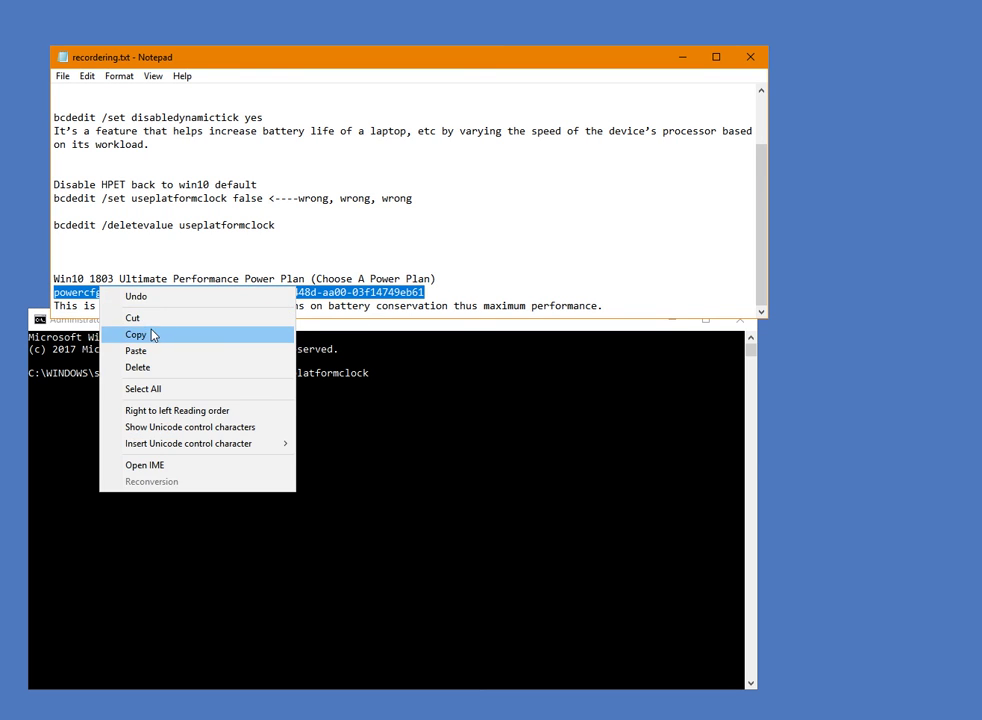
{"action": "left_click", "coordinate": [153, 335]}
Replace the useplatformclock command at the prompt with powercfg -duplicatescheme e9a42b02-d5df-448d-aa00-03f14749eb61, and highlight Ultimate Performance Power Plan in the notes
{"action": "left_click", "coordinate": [380, 385]}
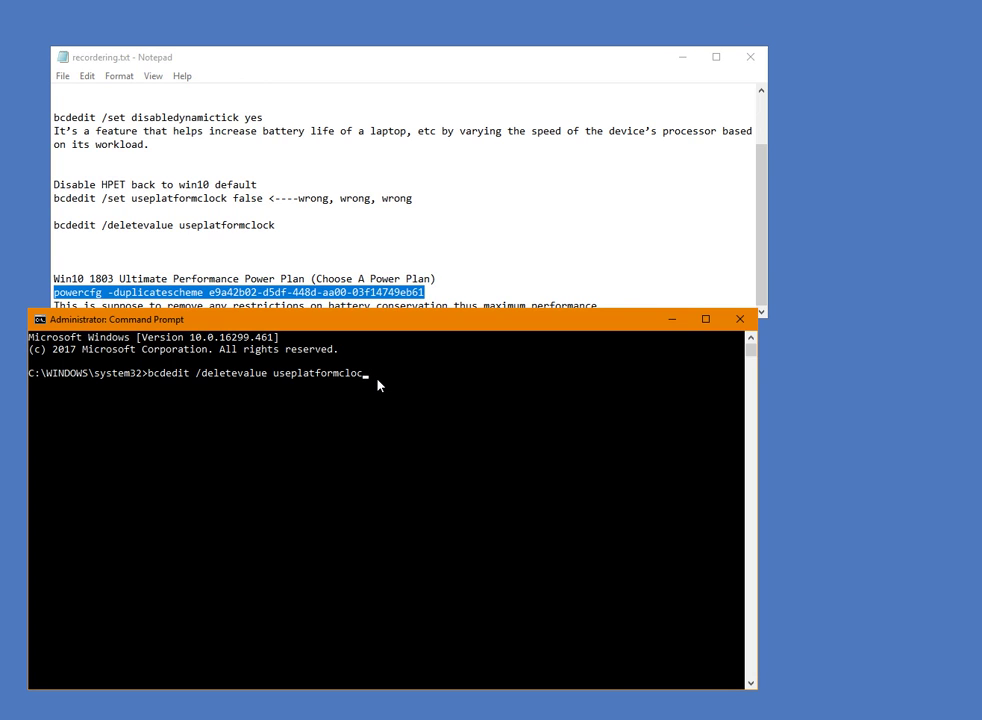
{"action": "key", "text": "BackSpace"}
{"action": "key", "text": "BackSpace"}
{"action": "key", "text": "BackSpace"}
{"action": "key", "text": "BackSpace"}
{"action": "key", "text": "BackSpace"}
{"action": "key", "text": "BackSpace"}
{"action": "key", "text": "BackSpace"}
{"action": "key", "text": "BackSpace"}
{"action": "key", "text": "BackSpace"}
{"action": "key", "text": "BackSpace"}
{"action": "key", "text": "BackSpace"}
{"action": "key", "text": "BackSpace"}
{"action": "key", "text": "BackSpace"}
{"action": "key", "text": "BackSpace"}
{"action": "key", "text": "BackSpace"}
{"action": "key", "text": "BackSpace"}
{"action": "key", "text": "BackSpace"}
{"action": "key", "text": "BackSpace"}
{"action": "key", "text": "BackSpace"}
{"action": "key", "text": "BackSpace"}
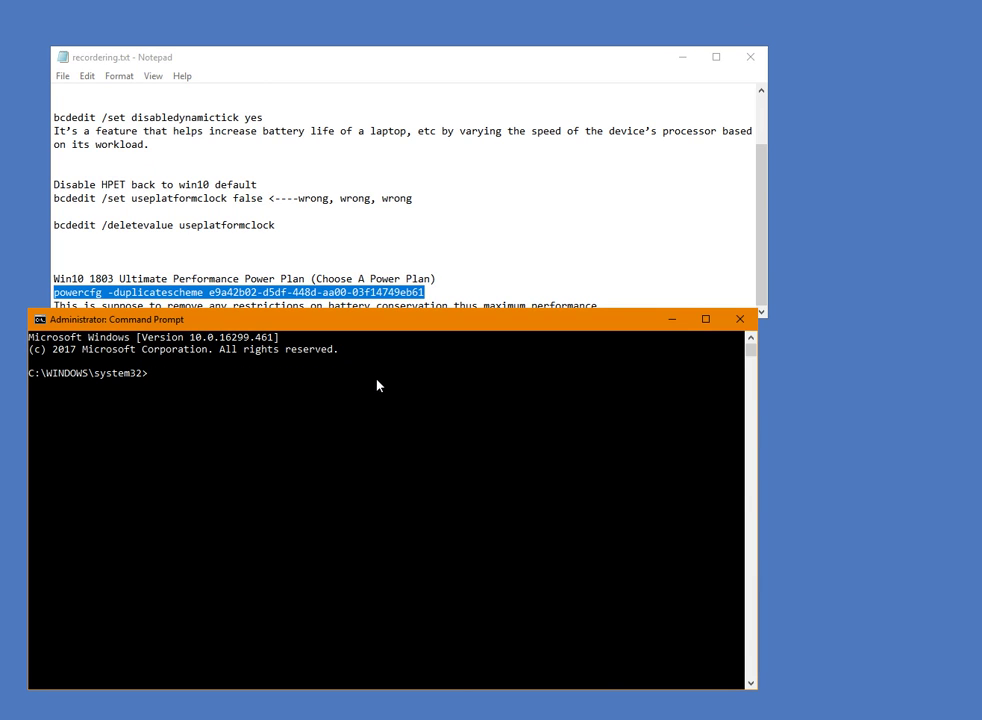
{"action": "key", "text": "ctrl+v"}
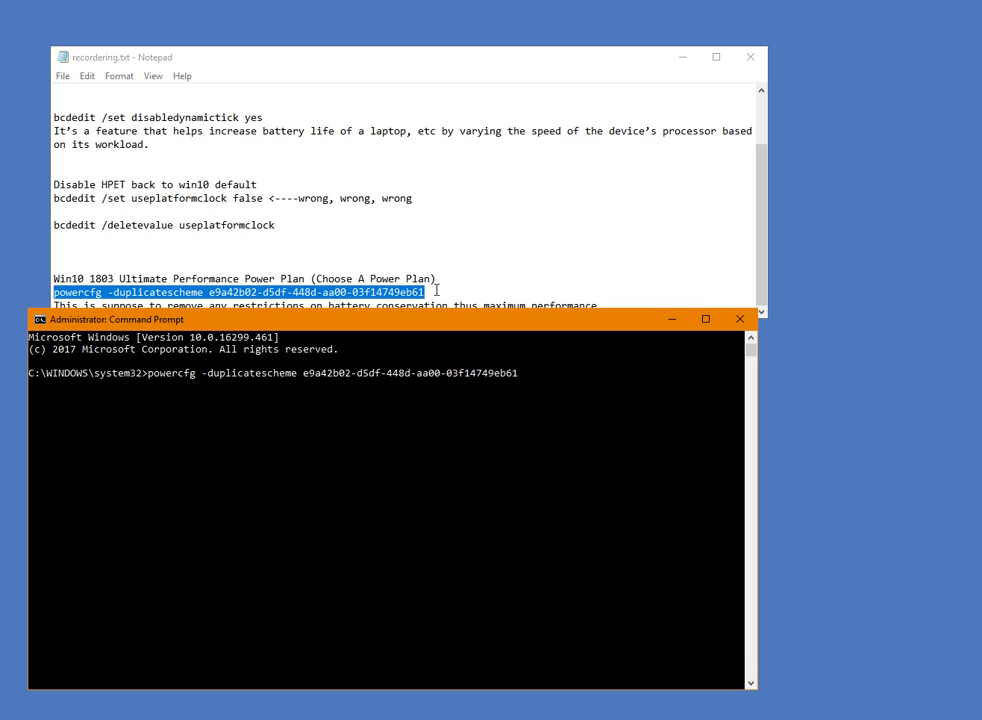
{"action": "left_click_drag", "start_coordinate": [120, 279], "coordinate": [310, 280]}
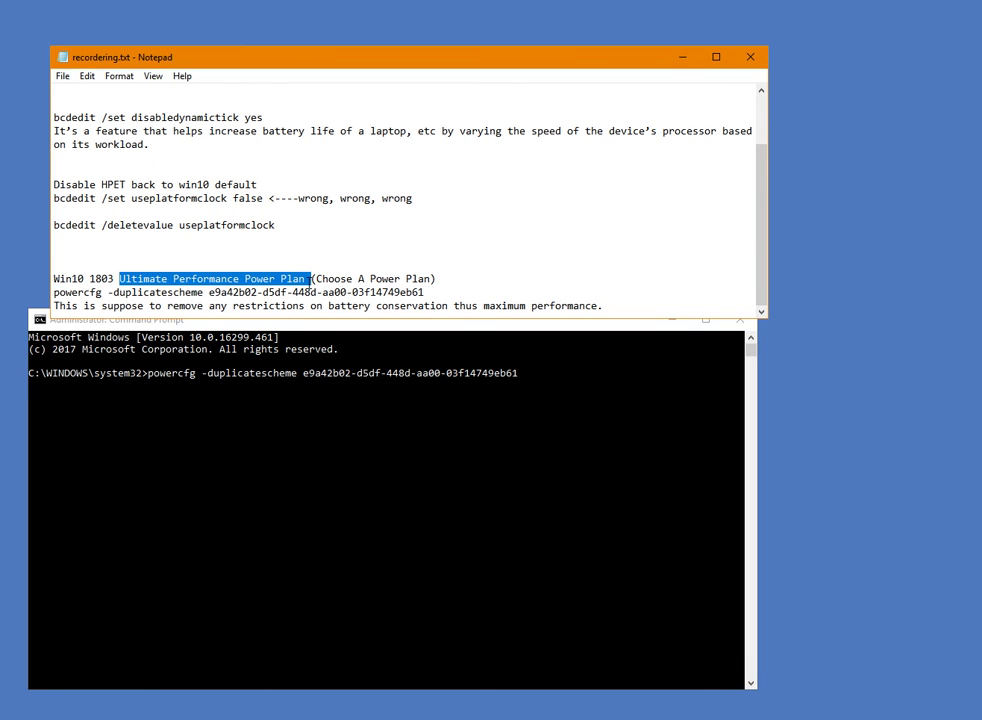